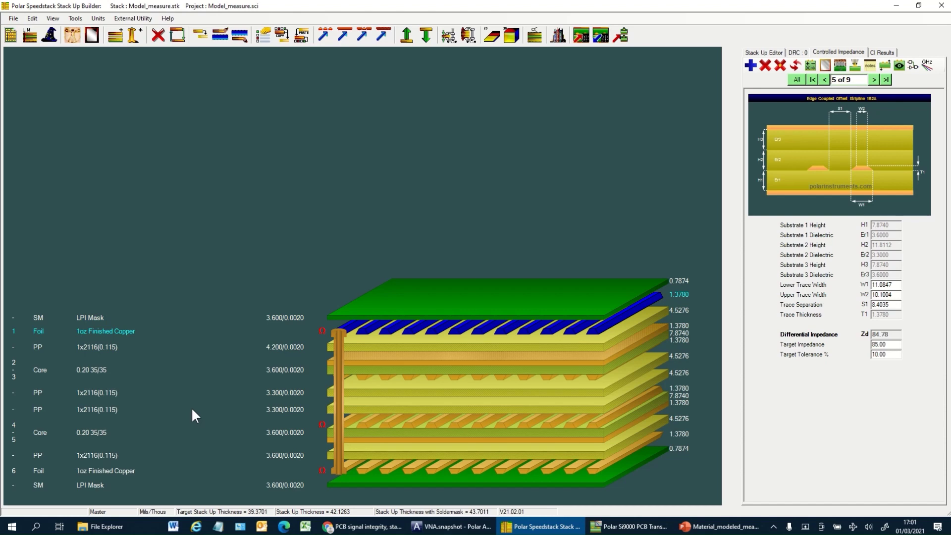
Step: Look over the Si9000 field solver and the Atlas measurement results, and return to the Speedstack stack-up
{"action": "left_click", "coordinate": [599, 529]}
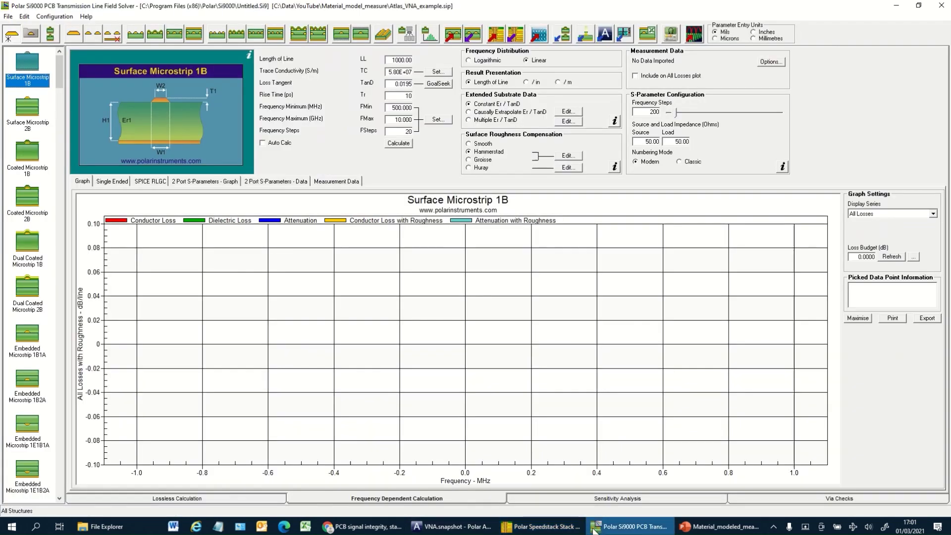
{"action": "left_click", "coordinate": [433, 528]}
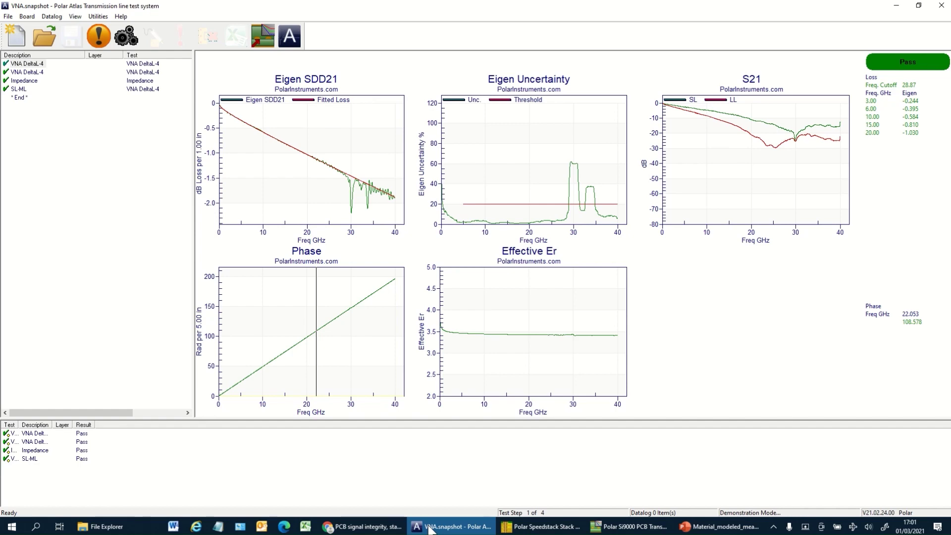
{"action": "left_click", "coordinate": [519, 529]}
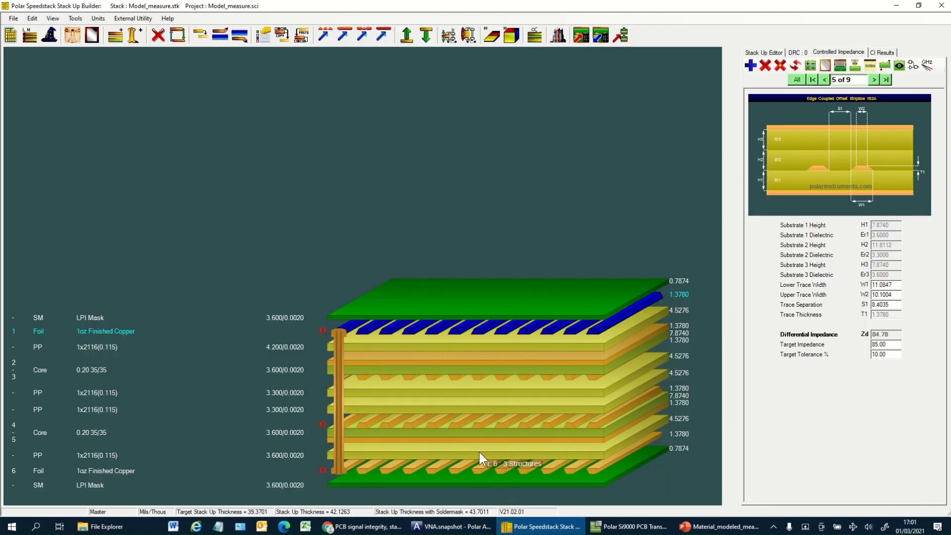
Step: Bring up controlled-impedance structure 6 of 9, the edge-coupled offset stripline on layer 4
{"action": "left_click", "coordinate": [824, 80]}
{"action": "left_click", "coordinate": [873, 80]}
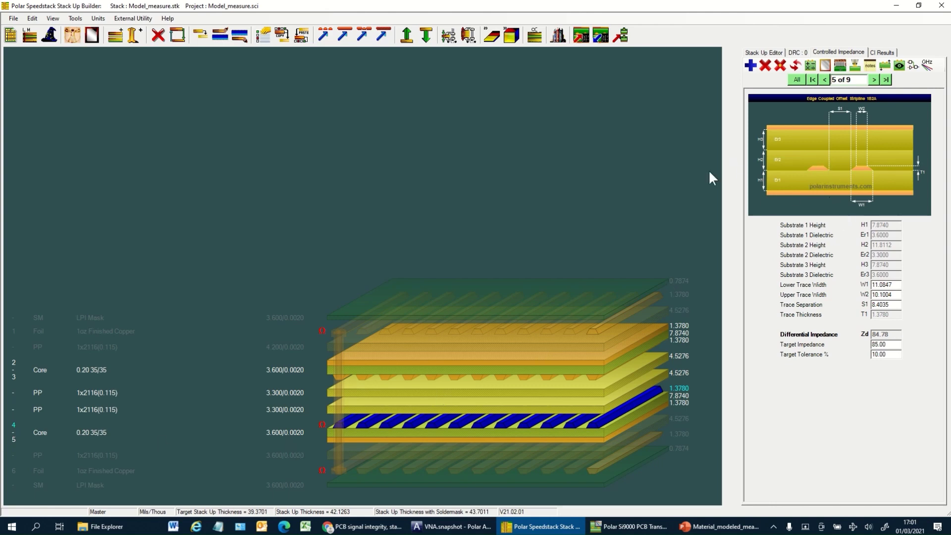
{"action": "left_click", "coordinate": [873, 80]}
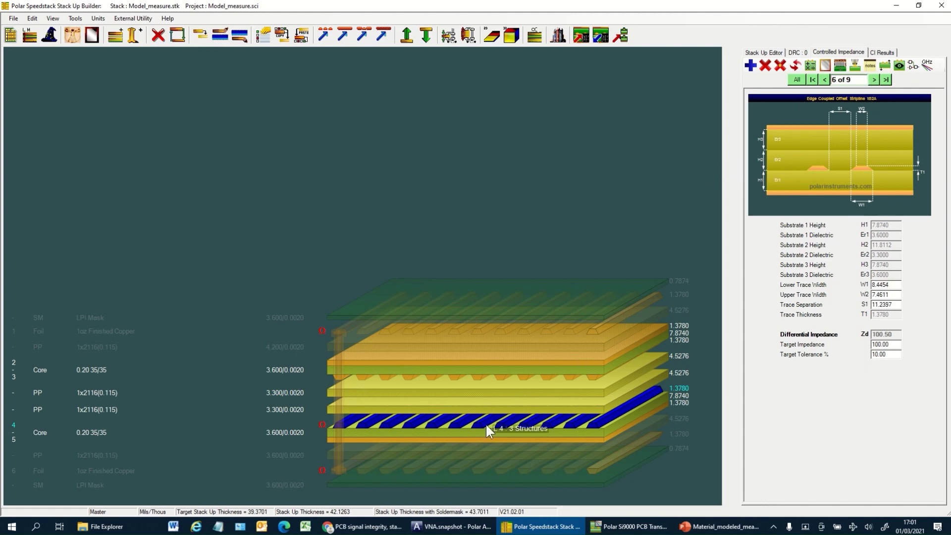
Step: Review the selected stripline's frequency-dependent properties, including its Huray surface roughness parameters
{"action": "left_click", "coordinate": [926, 65]}
{"action": "key", "text": "alt+Tab"}
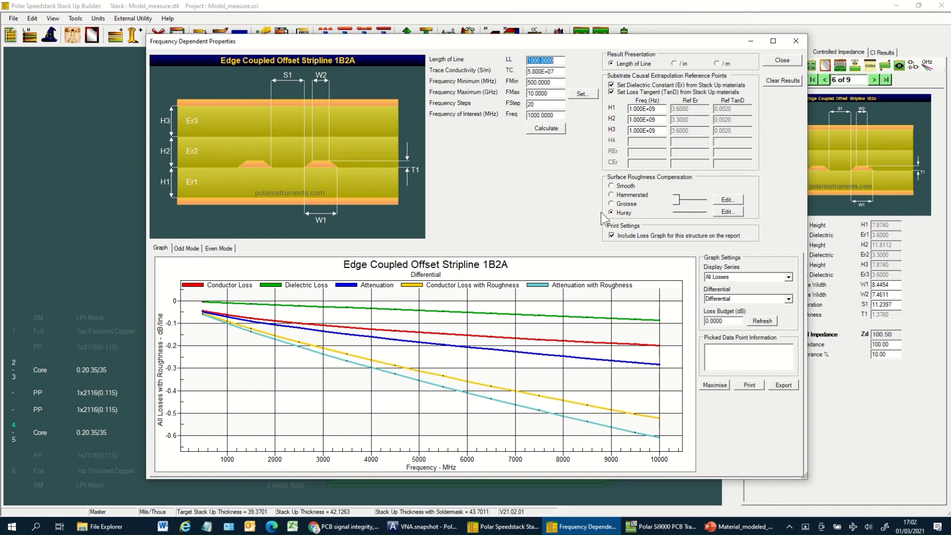
{"action": "left_click", "coordinate": [728, 211]}
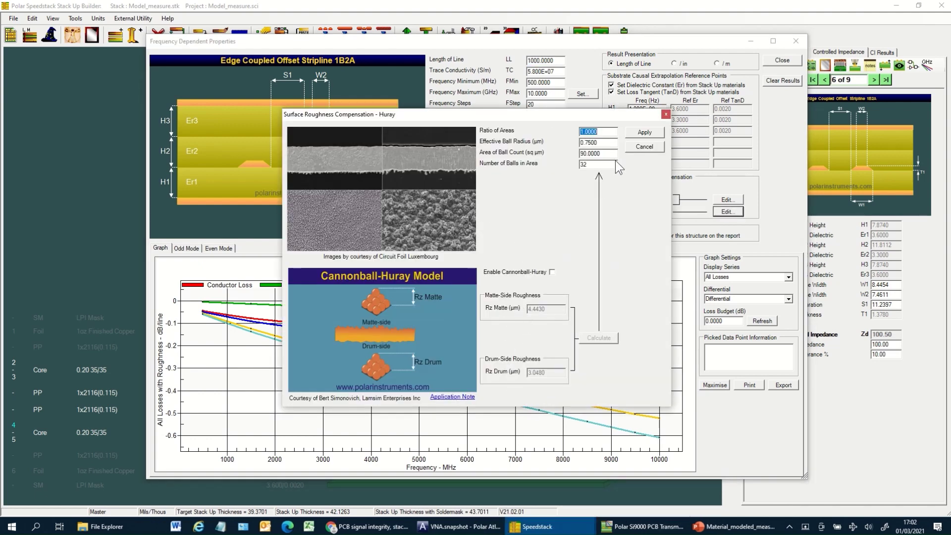
{"action": "left_click", "coordinate": [631, 132]}
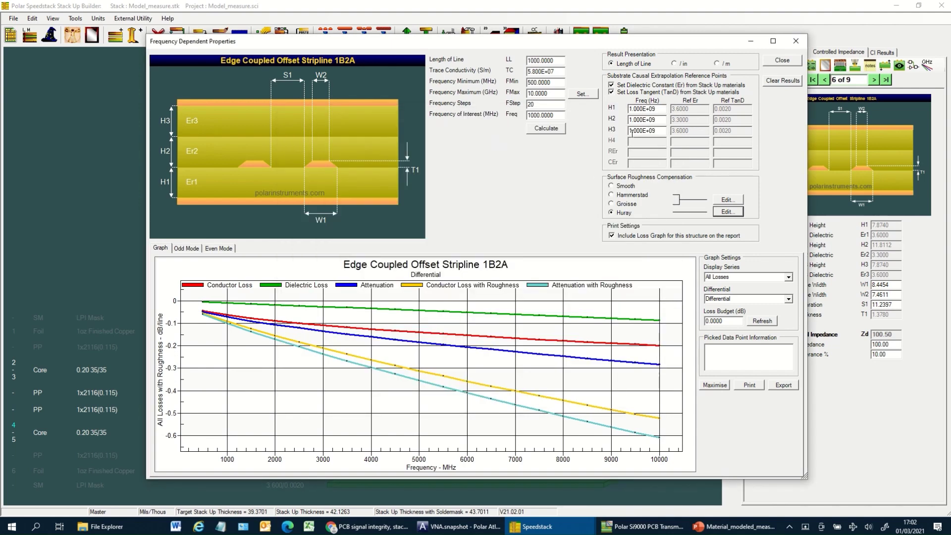
{"action": "left_click", "coordinate": [781, 60]}
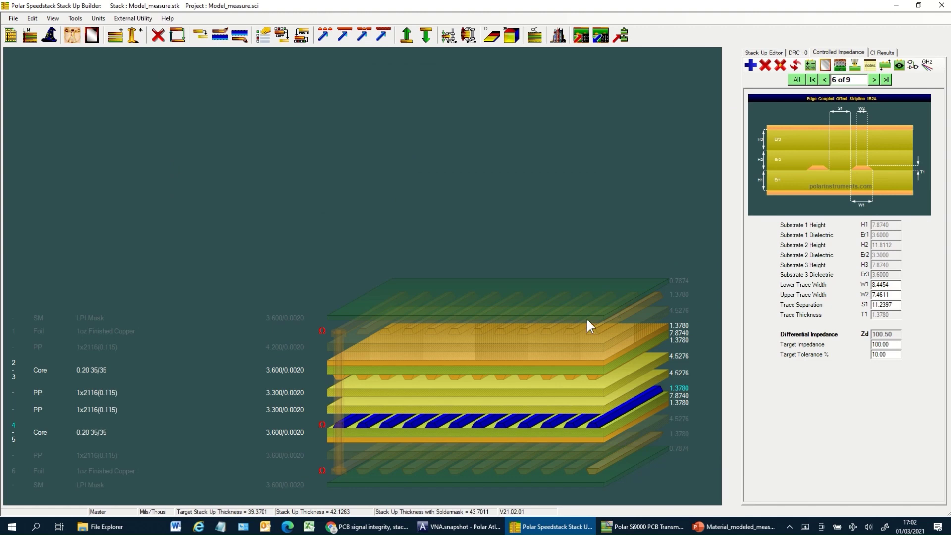
Step: Copy the stripline structure from Speedstack and paste all of its property groups into Si9000
{"action": "left_click", "coordinate": [581, 35]}
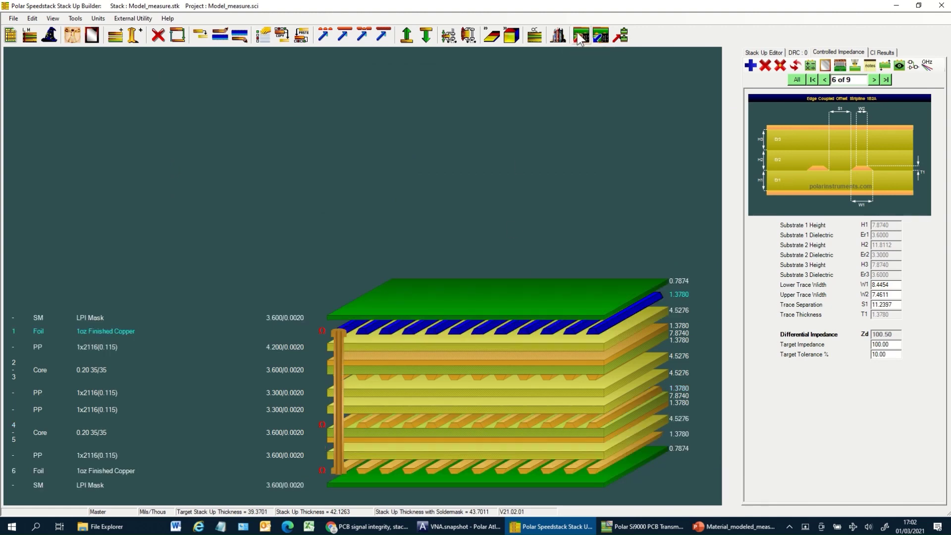
{"action": "left_click", "coordinate": [610, 527]}
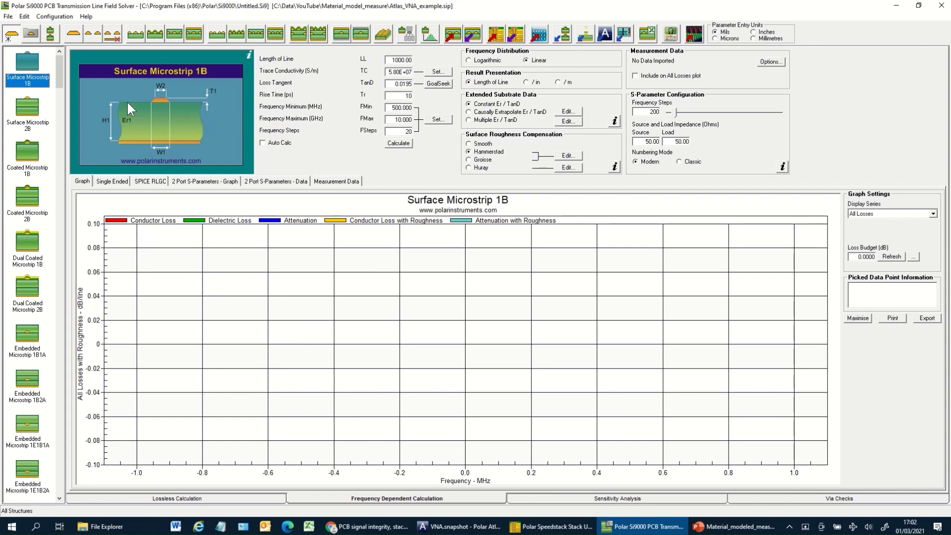
{"action": "left_click", "coordinate": [514, 38]}
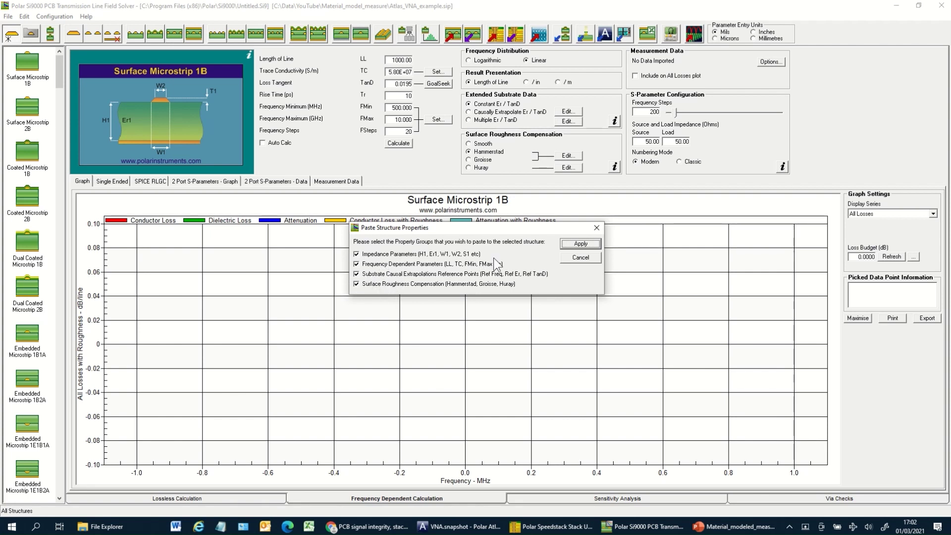
{"action": "left_click", "coordinate": [569, 244]}
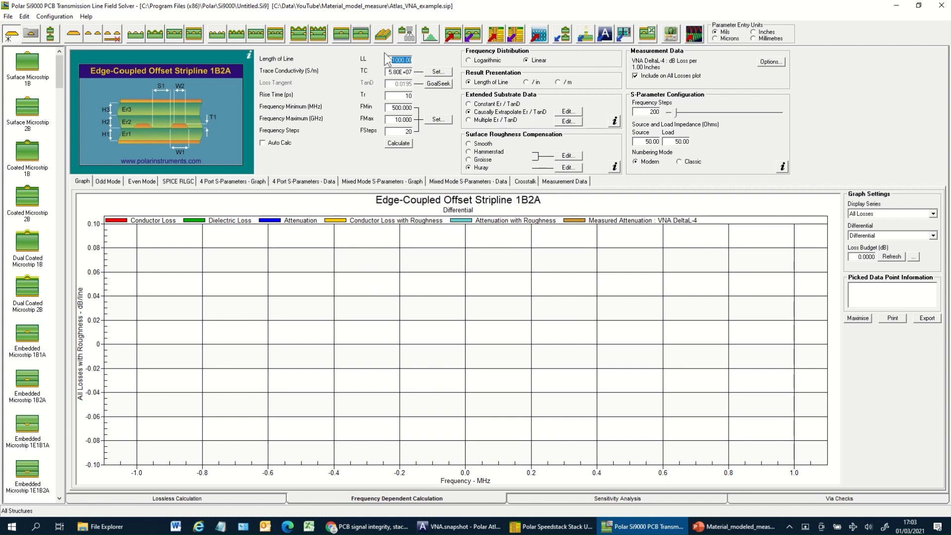
Step: Switch to Atlas and export the VNA DeltaL-4 measurement data for Si9000 to the clipboard
{"action": "mouse_move", "coordinate": [250, 56]}
{"action": "left_click", "coordinate": [455, 530]}
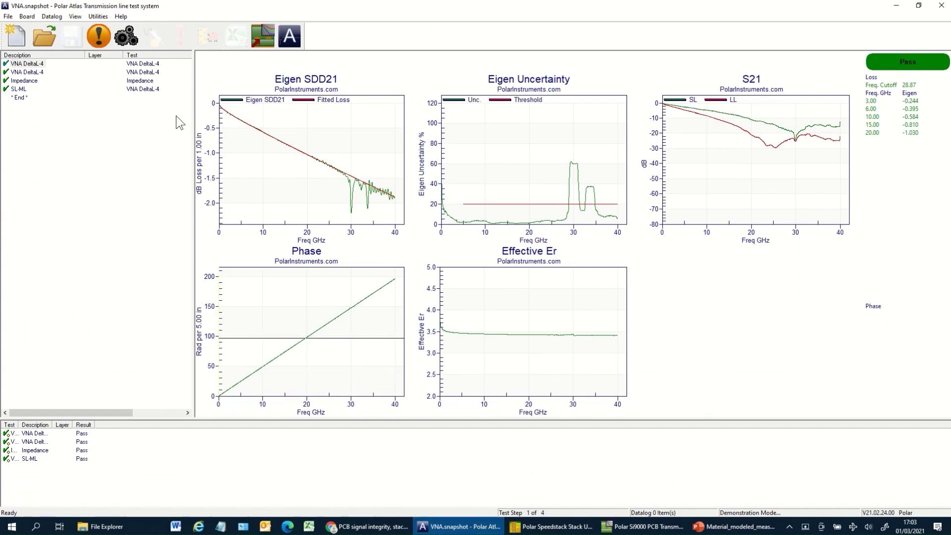
{"action": "mouse_move", "coordinate": [243, 111]}
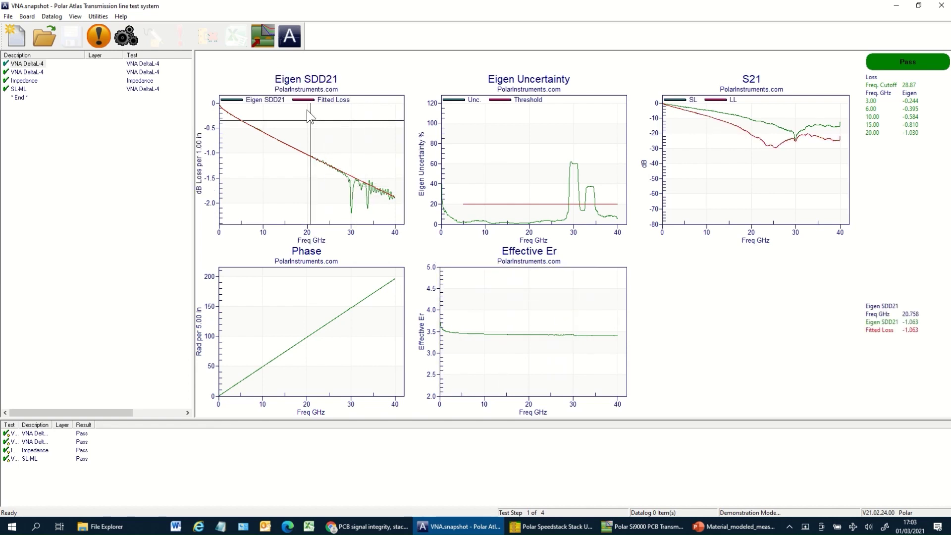
{"action": "left_click", "coordinate": [261, 34]}
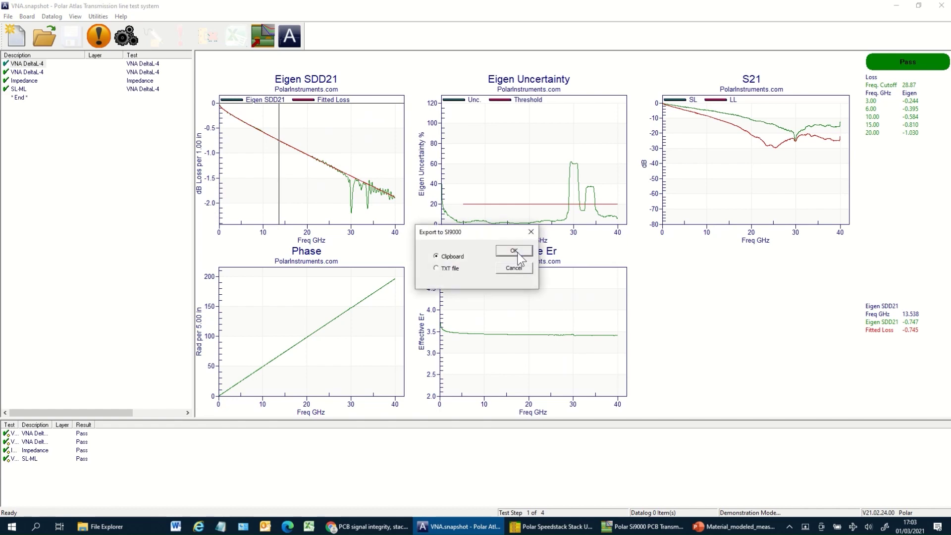
{"action": "left_click", "coordinate": [515, 251]}
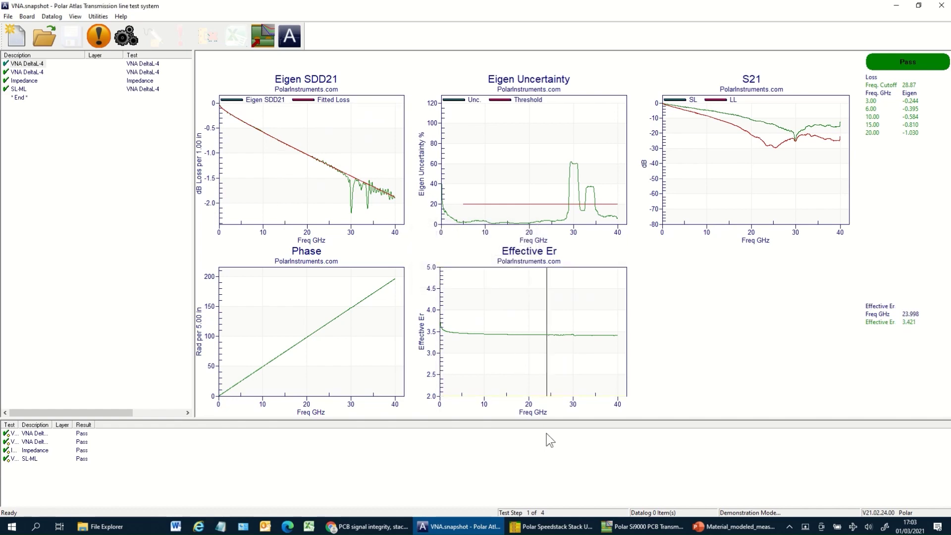
Step: Switch to Si9000 and import the Atlas measurement data from the clipboard
{"action": "left_click", "coordinate": [635, 530]}
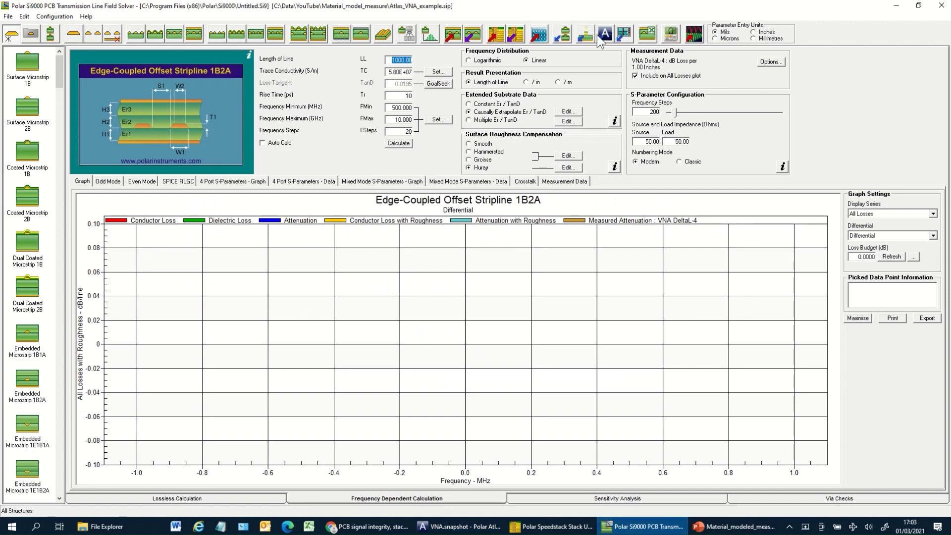
{"action": "left_click", "coordinate": [604, 36]}
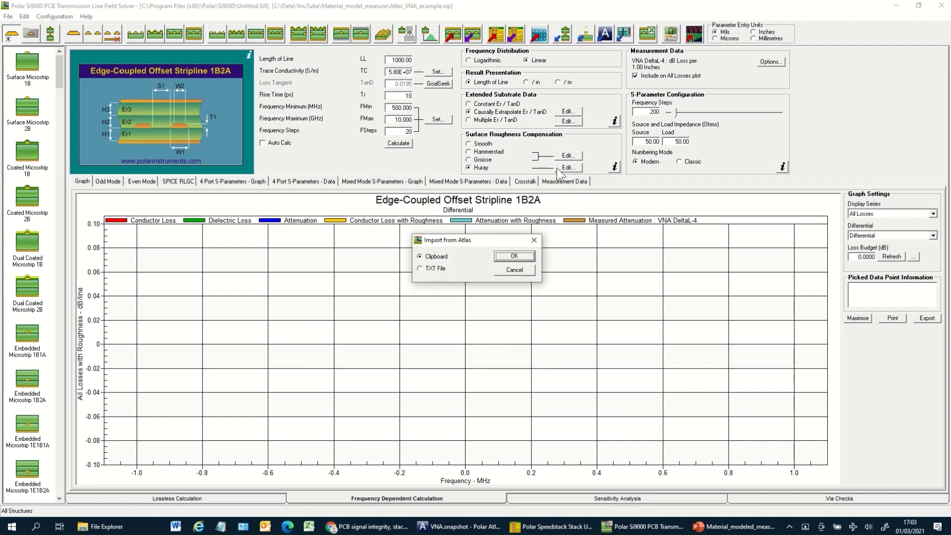
{"action": "left_click", "coordinate": [495, 255]}
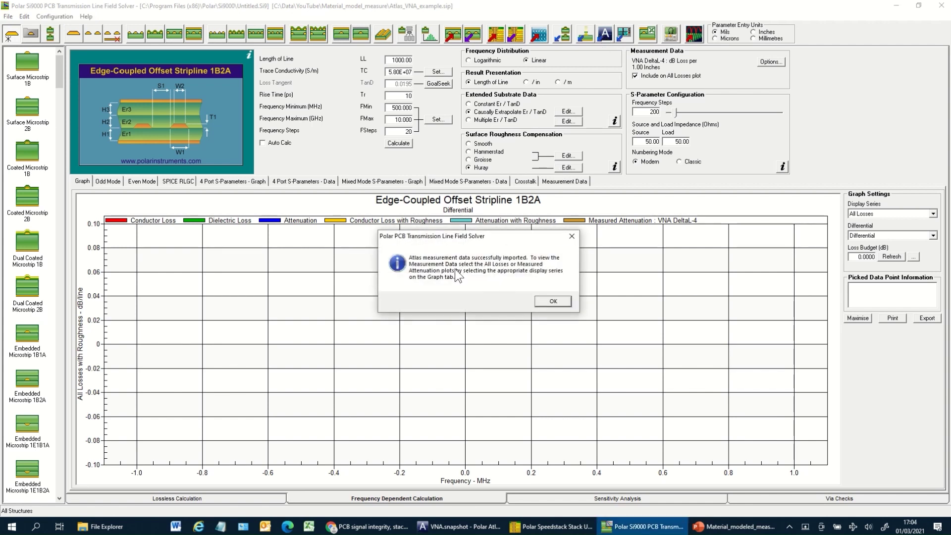
{"action": "left_click", "coordinate": [552, 302]}
Step: Set the stripline's frequency range and length of line from the imported measurement data
{"action": "left_click", "coordinate": [765, 63]}
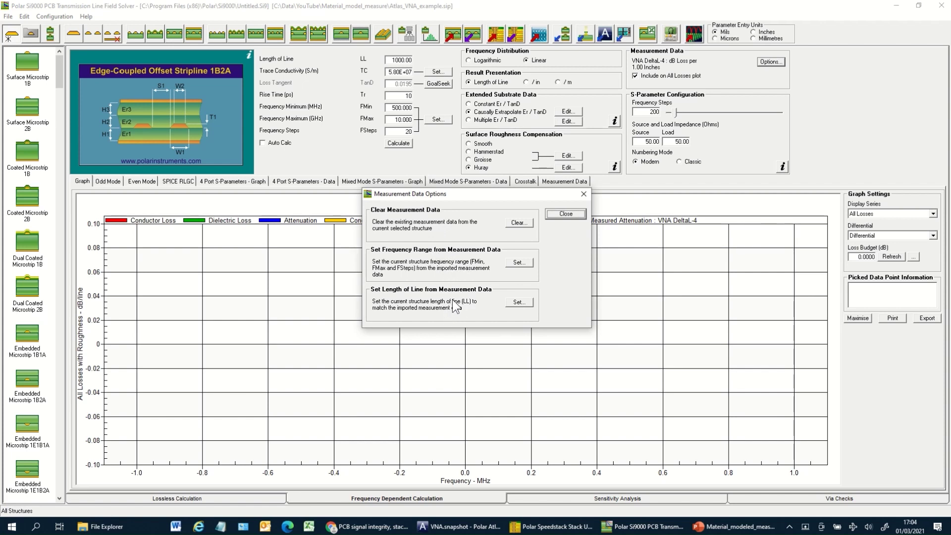
{"action": "left_click", "coordinate": [515, 264]}
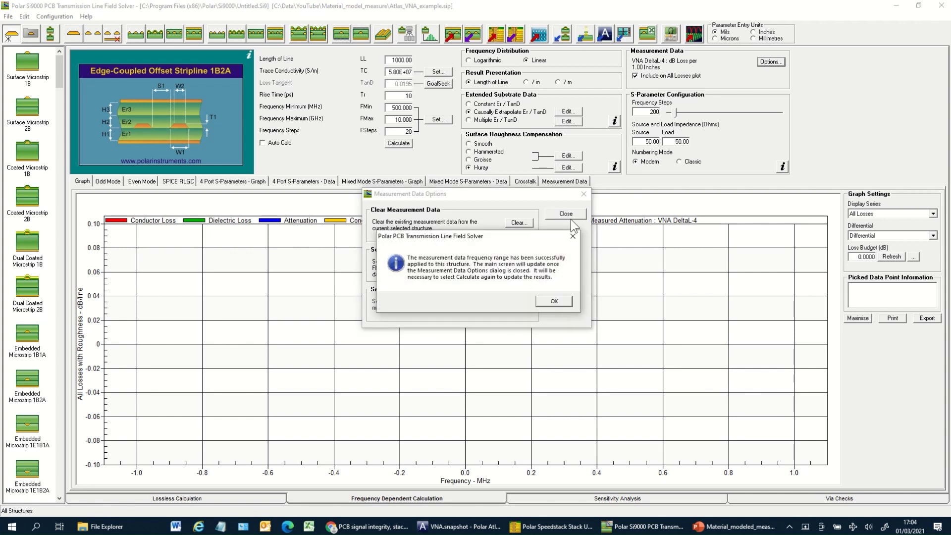
{"action": "left_click", "coordinate": [543, 303]}
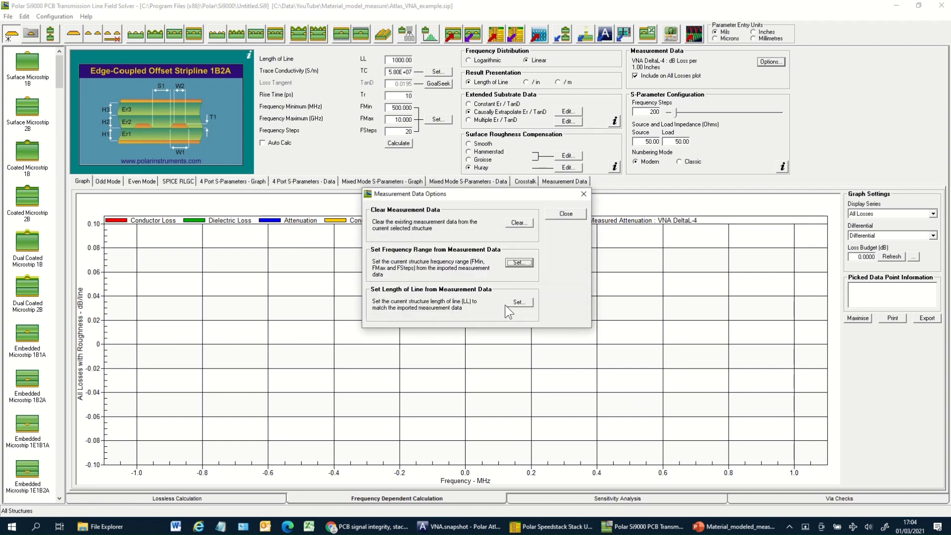
{"action": "left_click", "coordinate": [516, 304]}
{"action": "left_click", "coordinate": [553, 298]}
{"action": "left_click", "coordinate": [563, 212]}
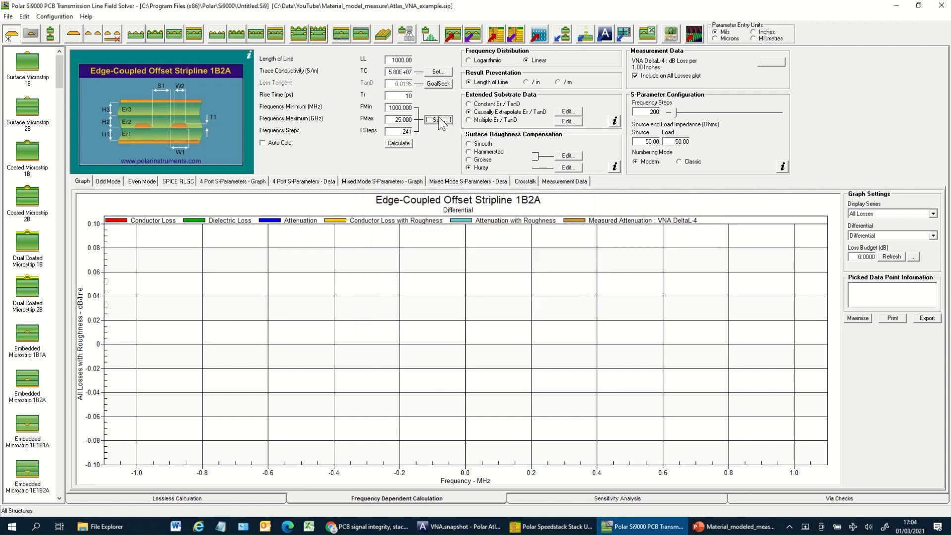
Step: Set the maximum frequency to 40 GHz and run the frequency-dependent calculation for the stripline
{"action": "left_click", "coordinate": [438, 119]}
{"action": "key", "text": "Tab"}
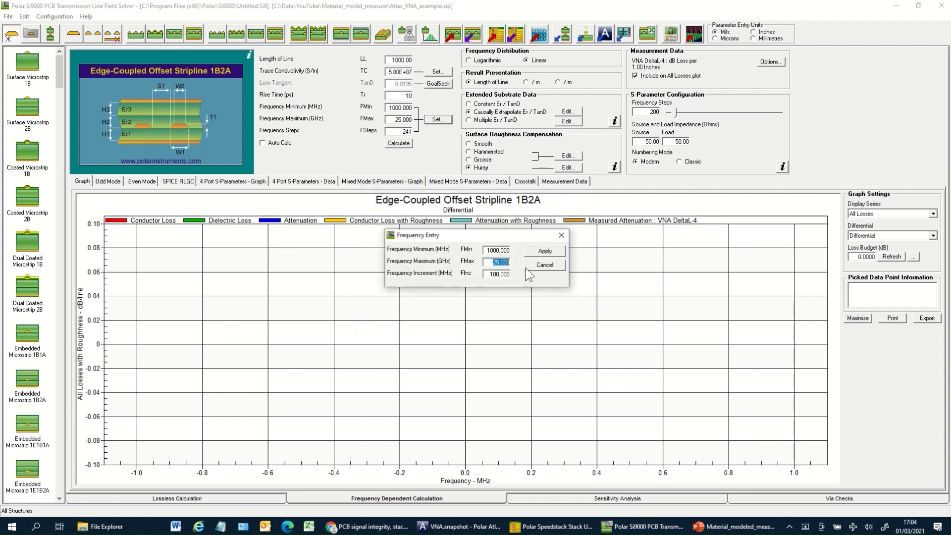
{"action": "type", "text": "40"}
{"action": "left_click", "coordinate": [543, 251]}
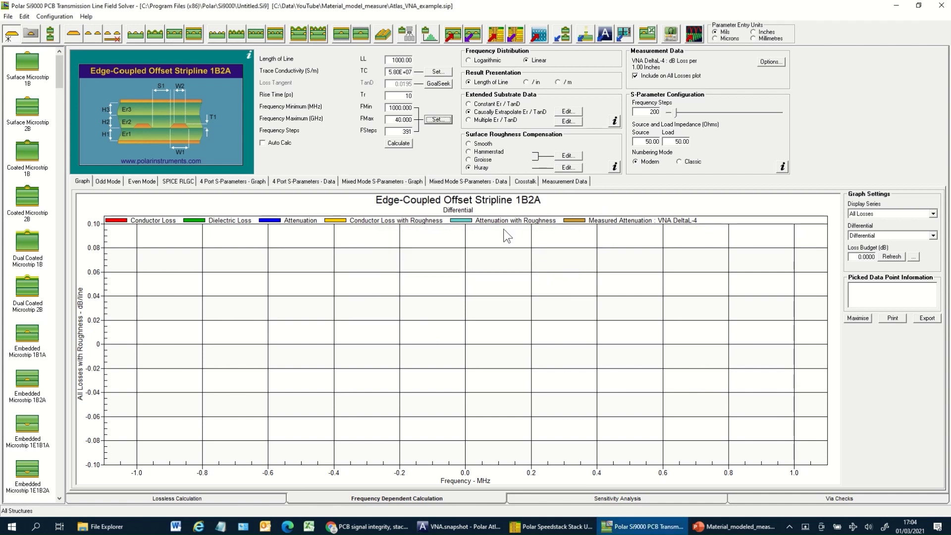
{"action": "left_click", "coordinate": [399, 144]}
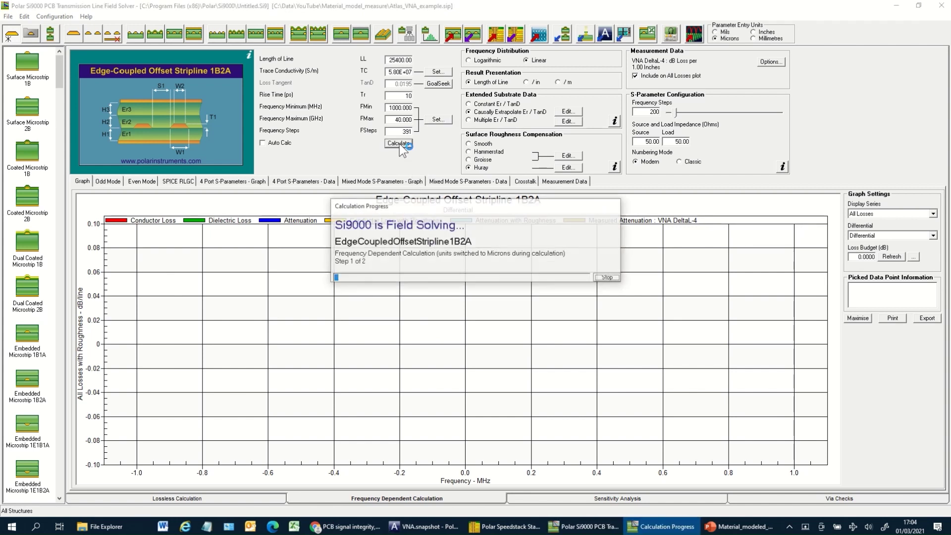
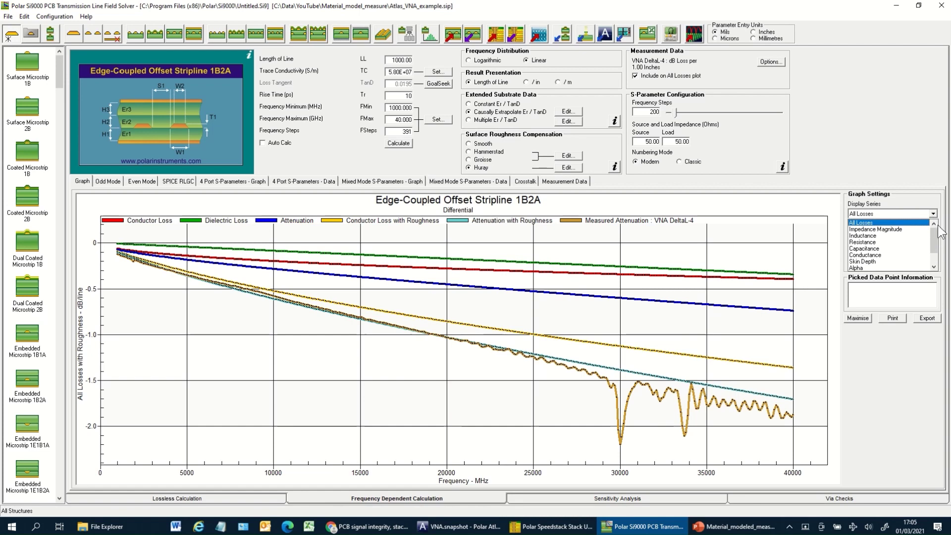
Step: Plot the Measured Effective Er series and compare it with the Effective Er graph in Atlas
{"action": "scroll", "coordinate": [940, 248], "scroll_direction": "down", "scroll_amount": 2}
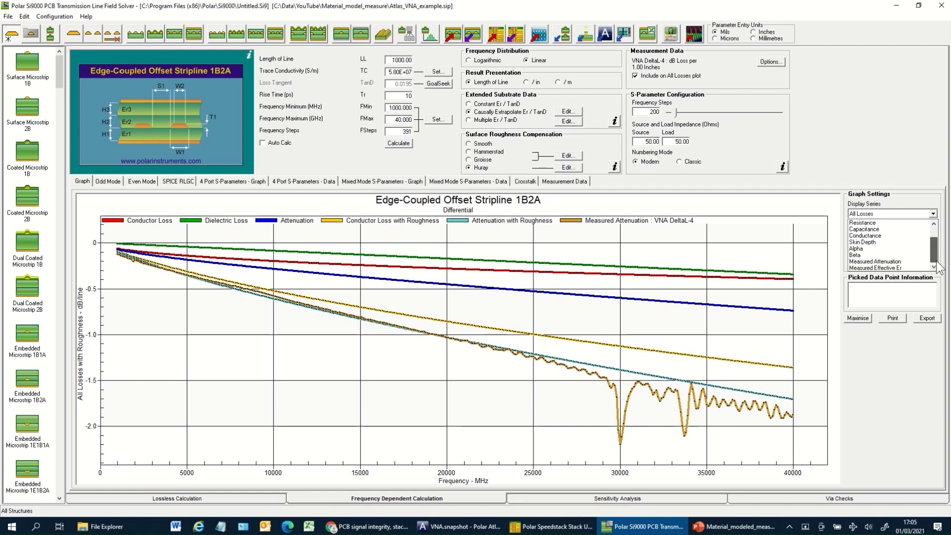
{"action": "left_click", "coordinate": [864, 267]}
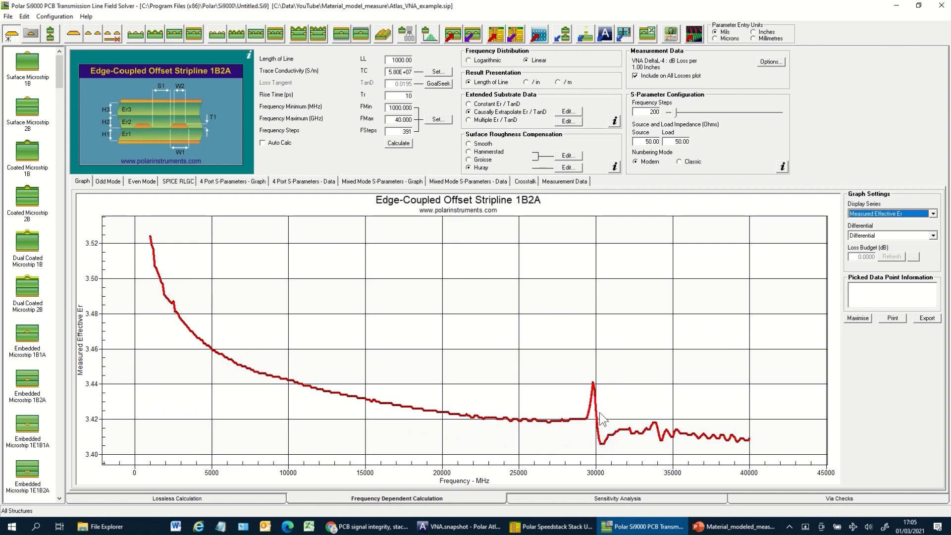
{"action": "left_click", "coordinate": [427, 528]}
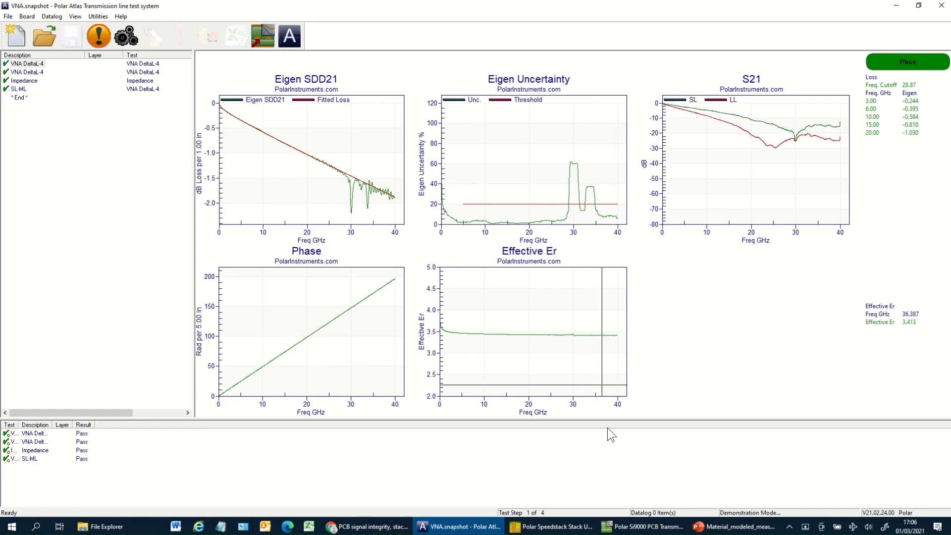
Step: Return to Si9000 and plot the All Losses series
{"action": "left_click", "coordinate": [644, 526]}
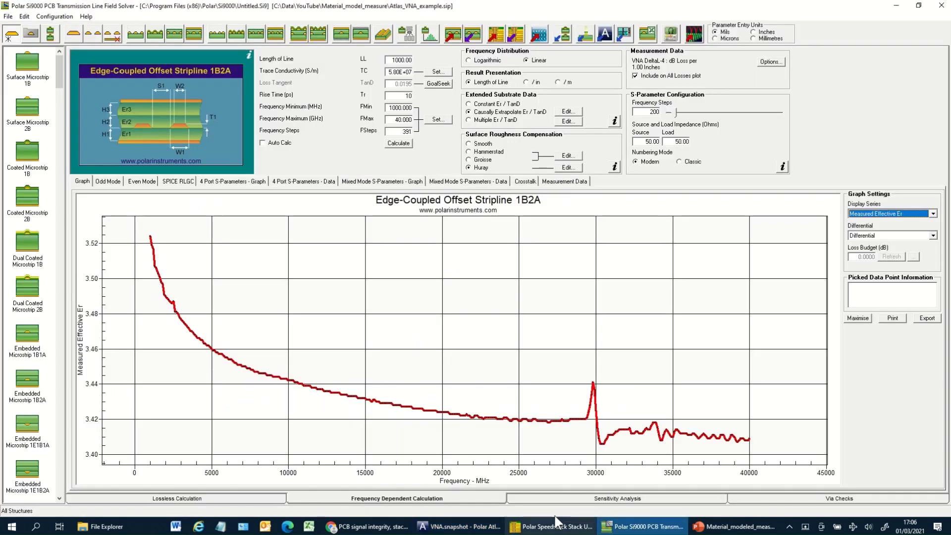
{"action": "left_click", "coordinate": [932, 213]}
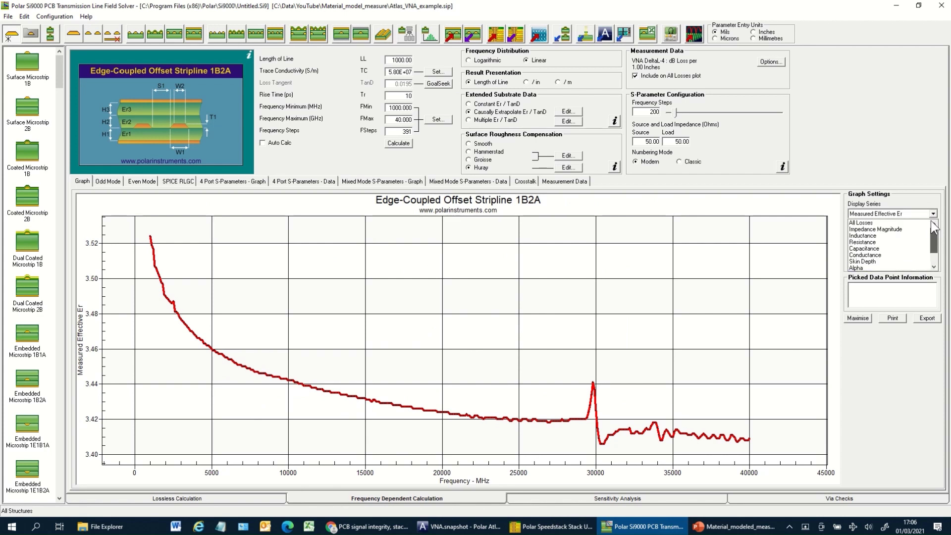
{"action": "left_click", "coordinate": [890, 222]}
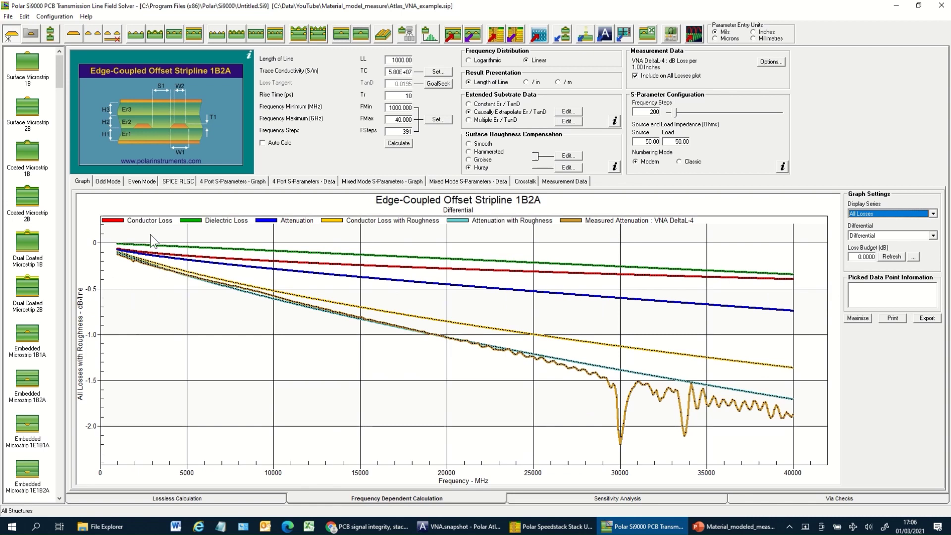